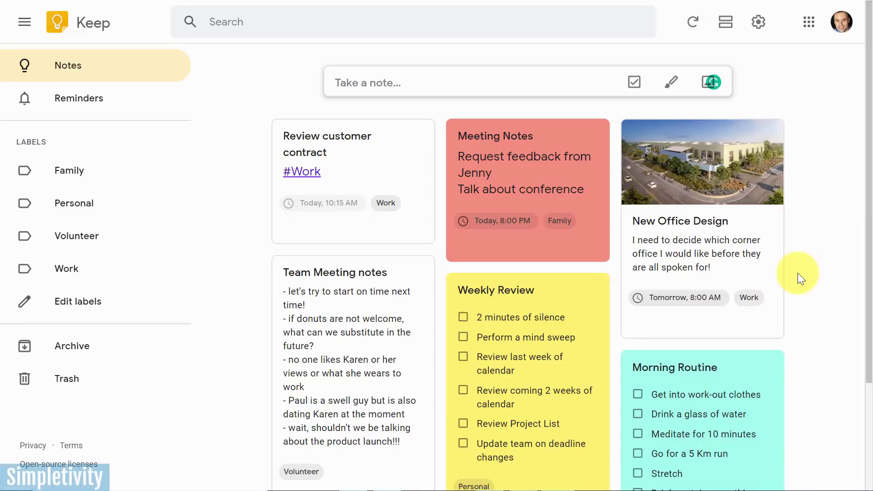
Scroll through the notes board and briefly filter by the Family label before returning to all notes
scroll(671, 239, down, 3)
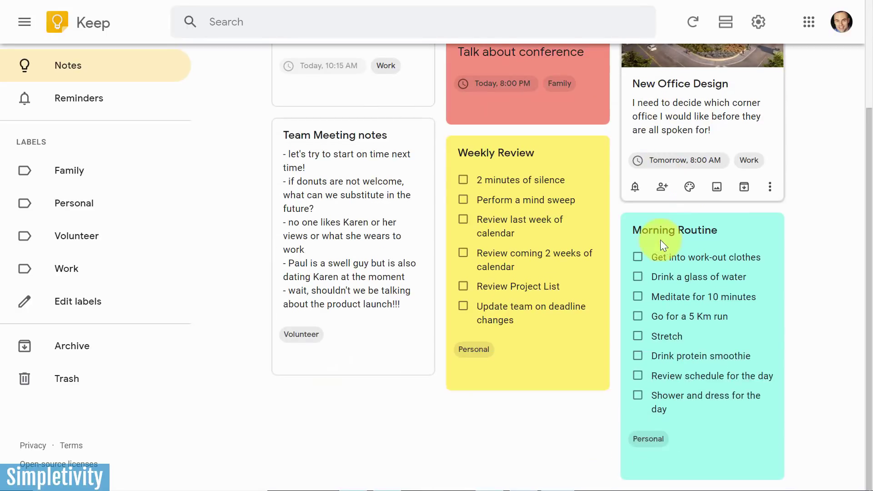
scroll(660, 239, up, 3)
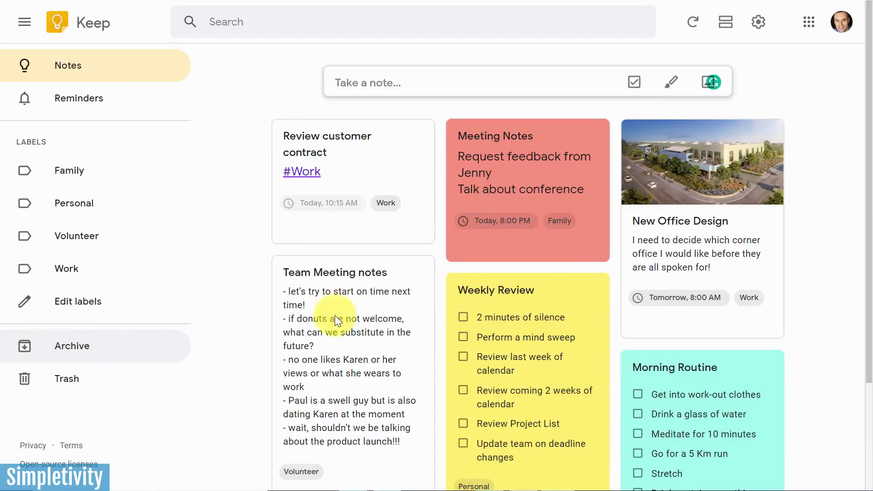
scroll(795, 234, down, 3)
scroll(795, 234, up, 3)
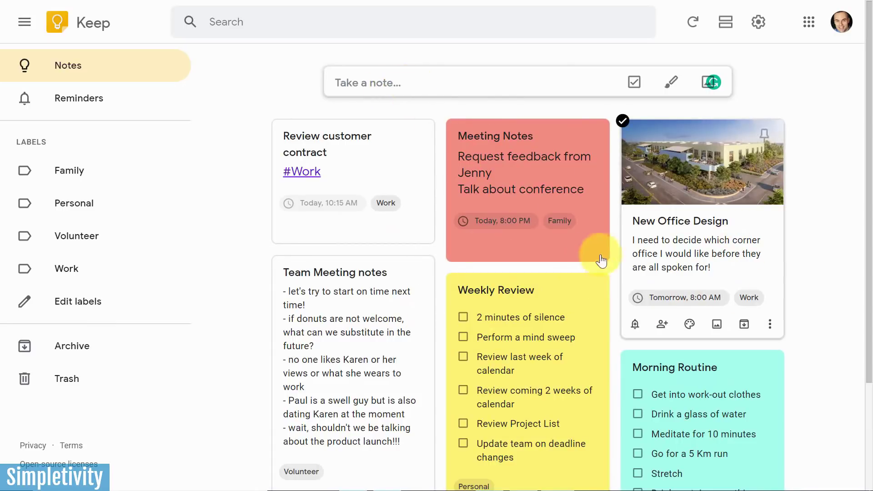
scroll(805, 239, down, 3)
scroll(806, 239, up, 3)
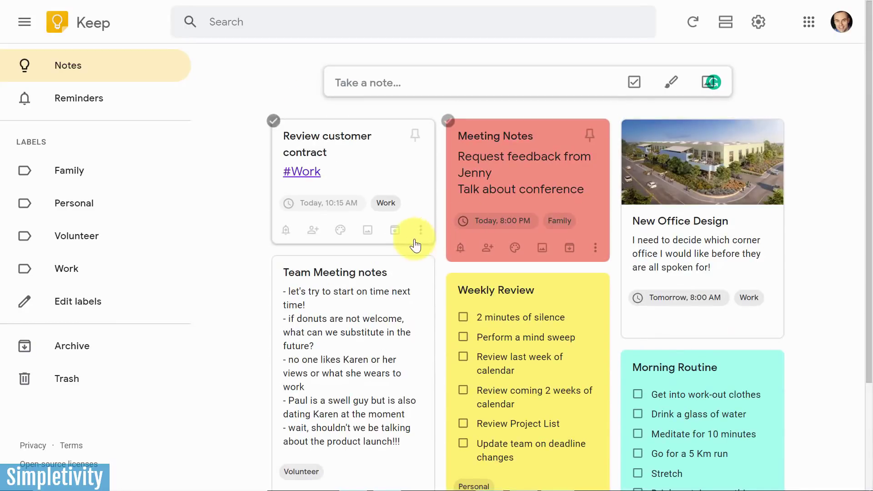
scroll(842, 244, down, 2)
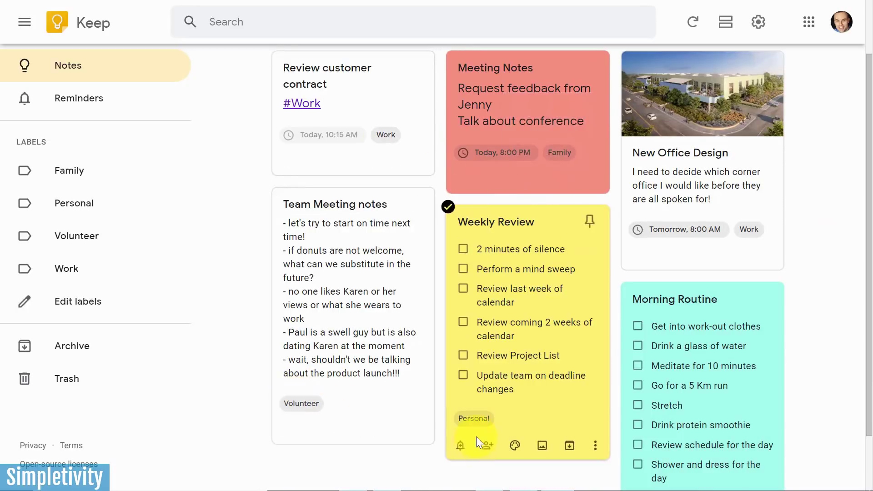
scroll(790, 214, up, 2)
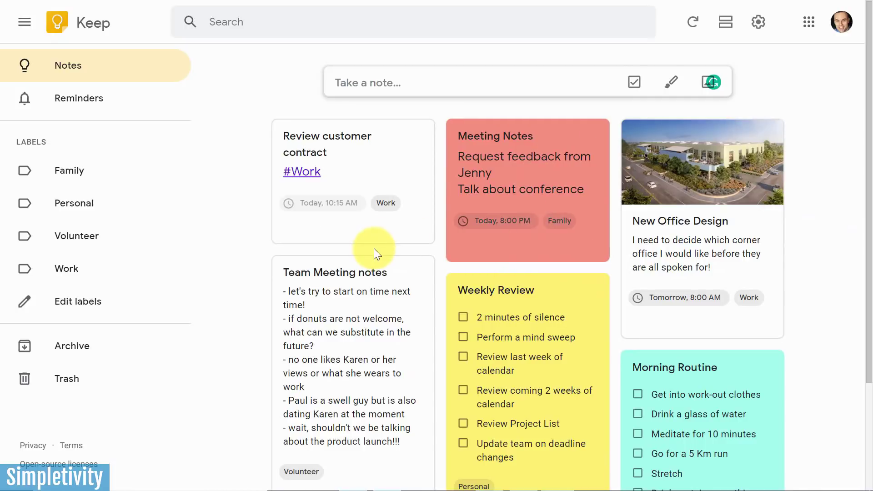
click(91, 177)
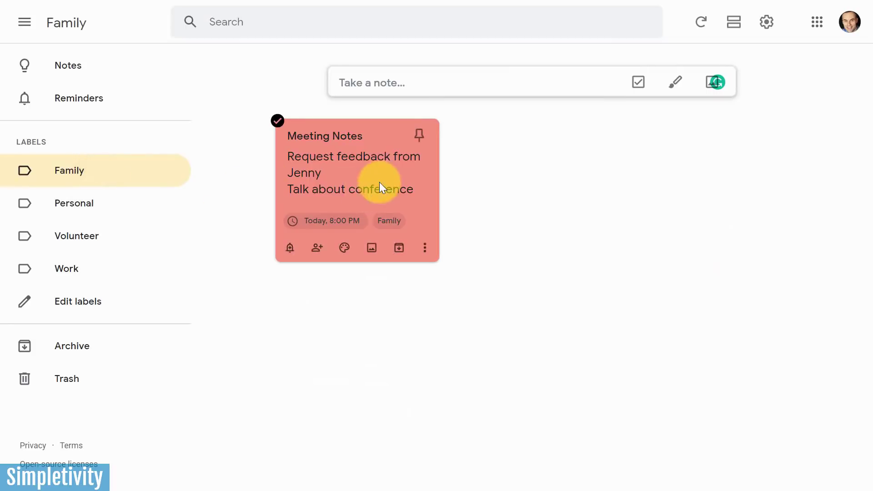
click(101, 72)
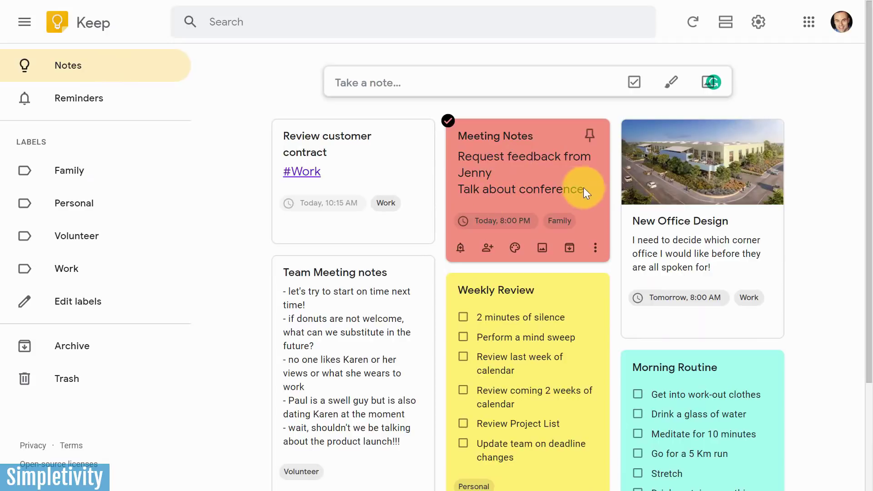
scroll(583, 194, down, 3)
scroll(749, 208, up, 3)
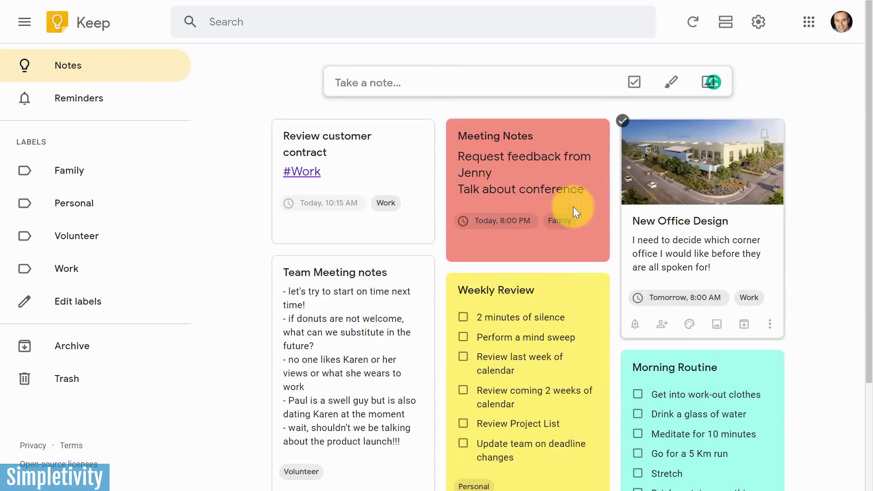
scroll(573, 207, down, 3)
scroll(493, 210, up, 3)
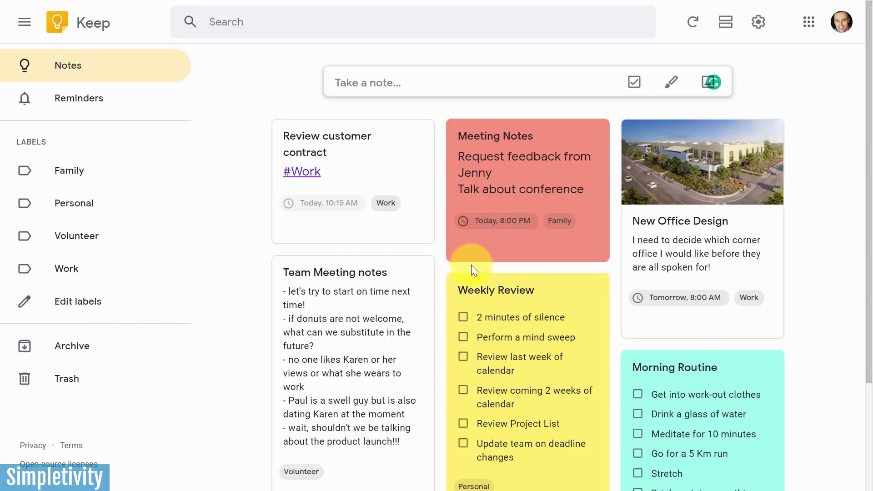
Archive Meeting Notes, then archive New Office Design and Review customer contract together
key(k)
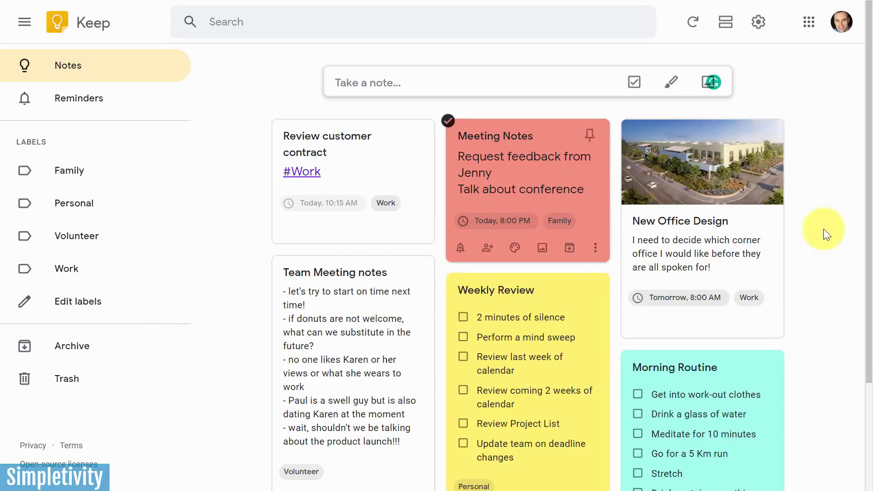
key(j)
key(k)
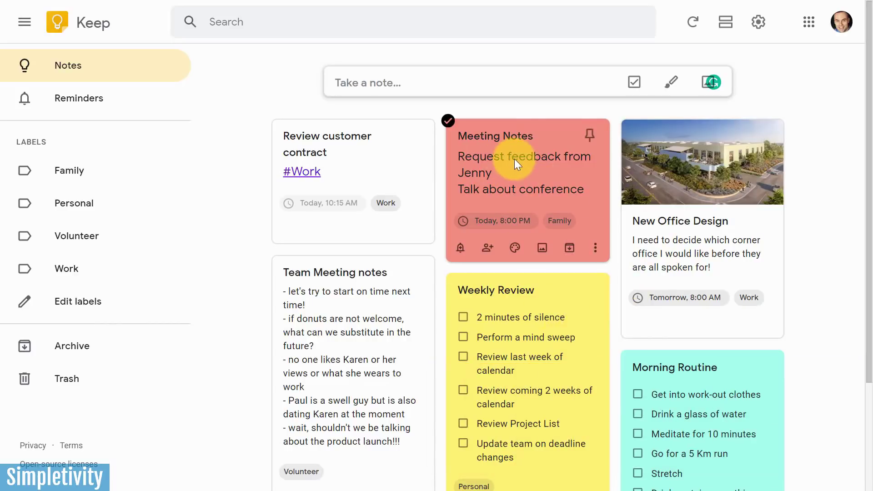
click(528, 170)
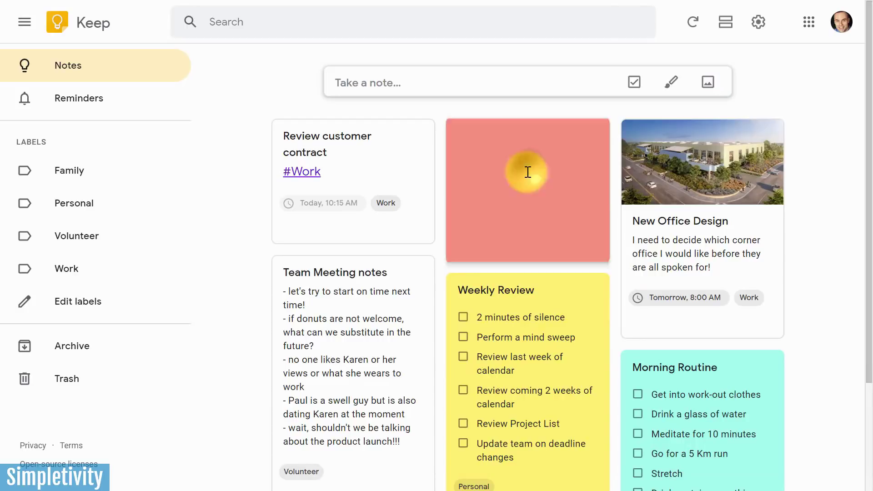
click(596, 234)
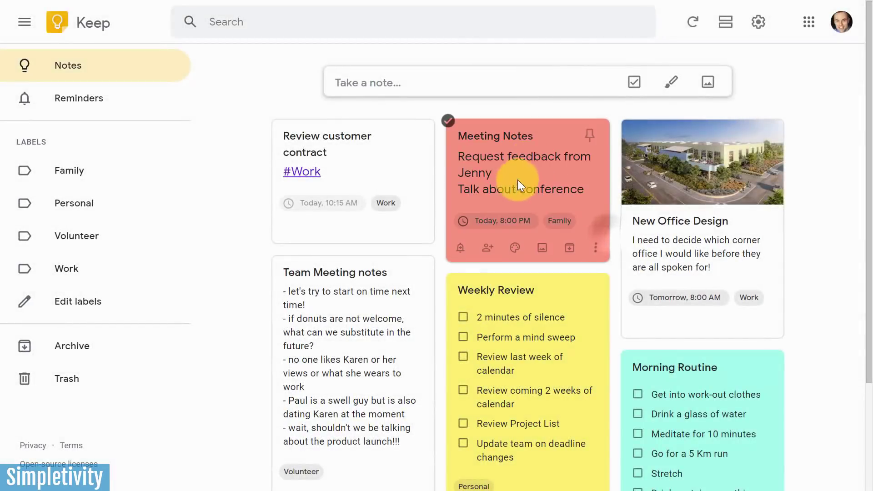
key(e)
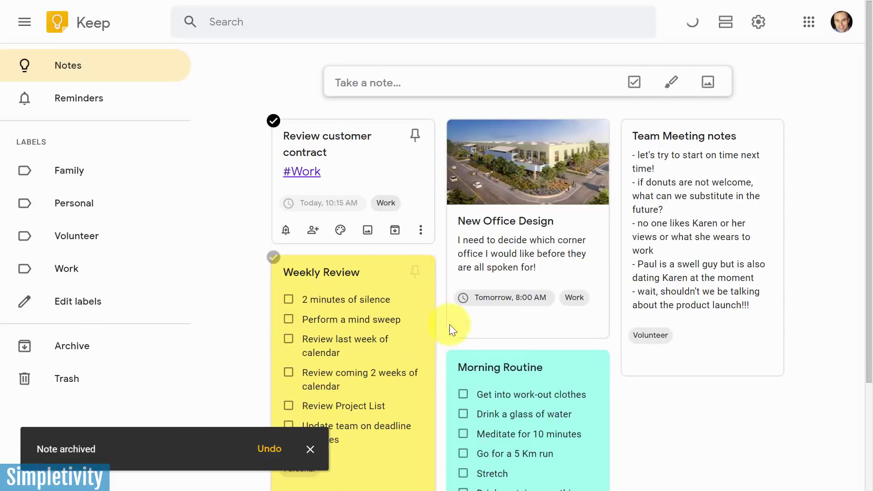
click(559, 257)
key(e)
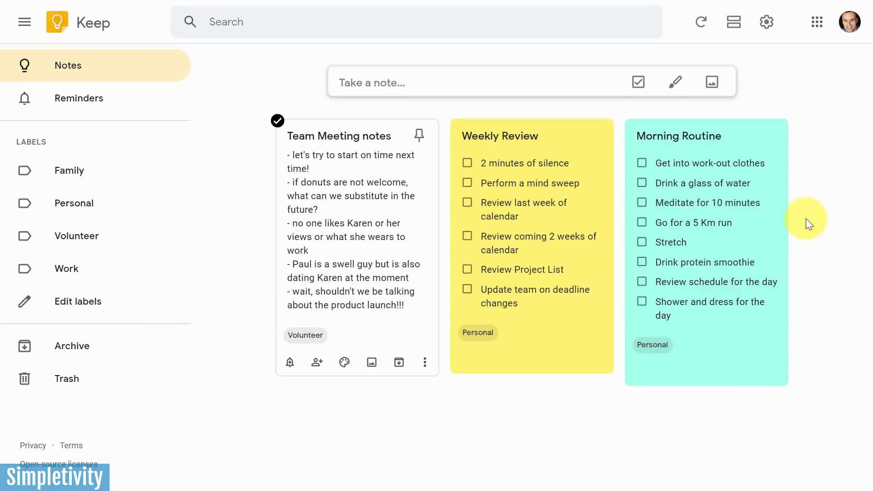
click(77, 346)
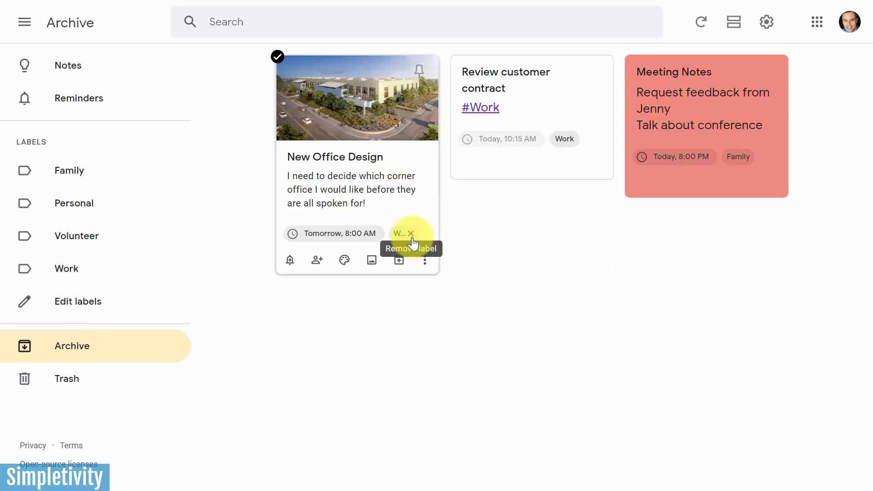
click(83, 274)
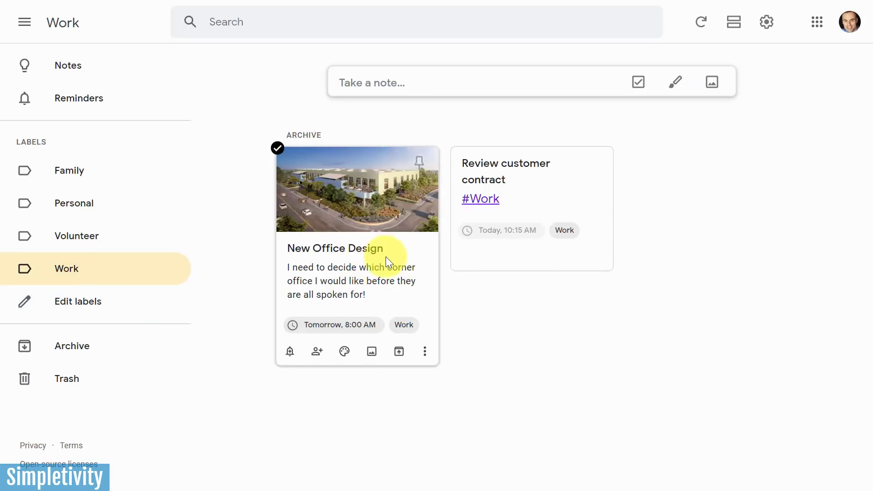
click(67, 65)
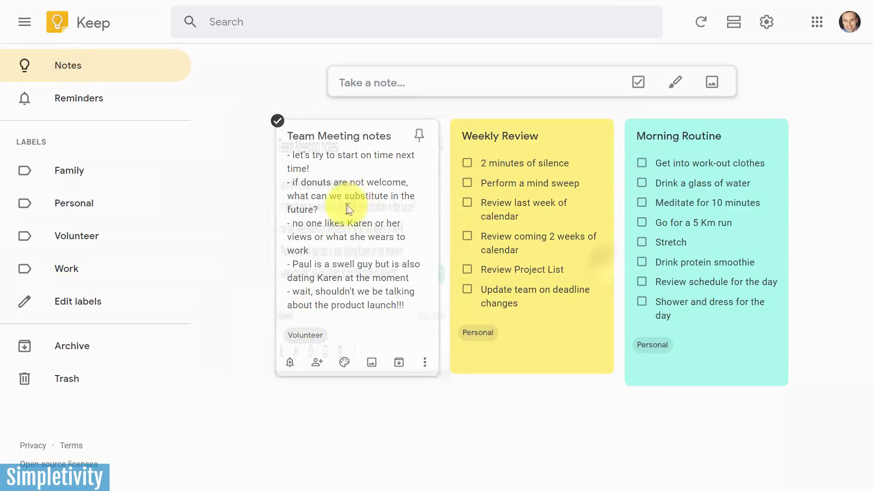
Archive Team Meeting notes, Weekly Review and Morning Routine, checking the Family, Personal and Volunteer labels afterwards
key(e)
key(e)
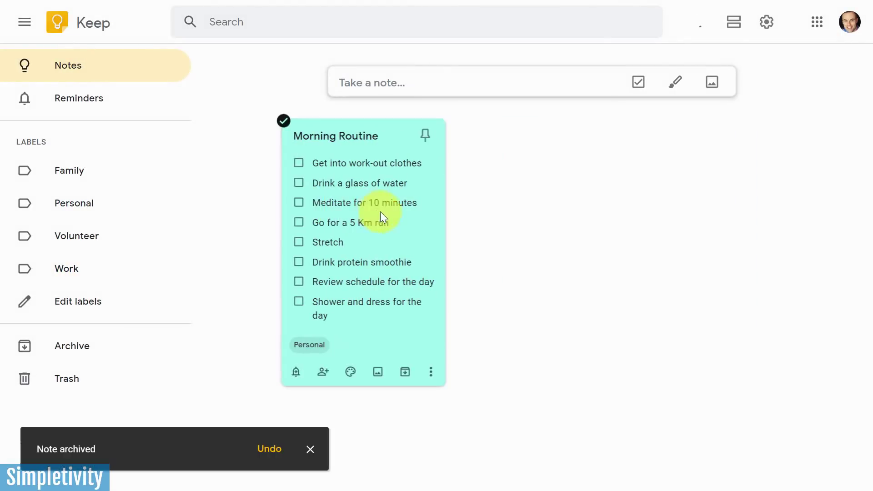
key(e)
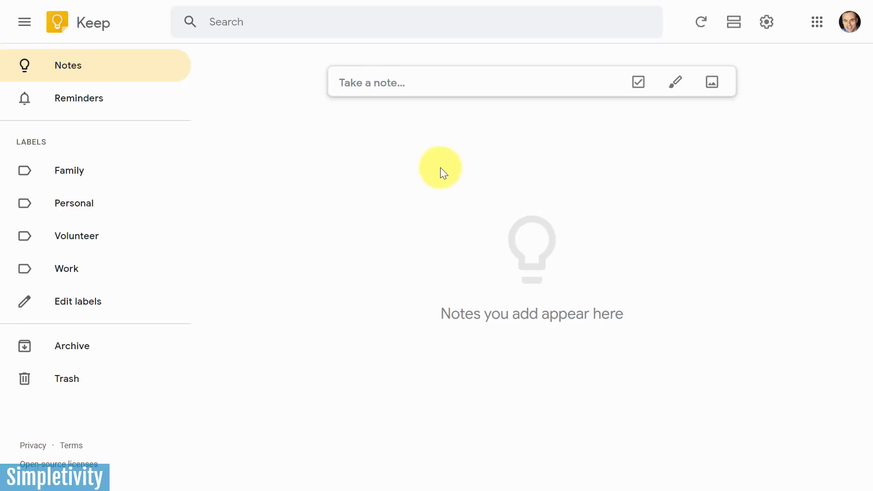
click(88, 172)
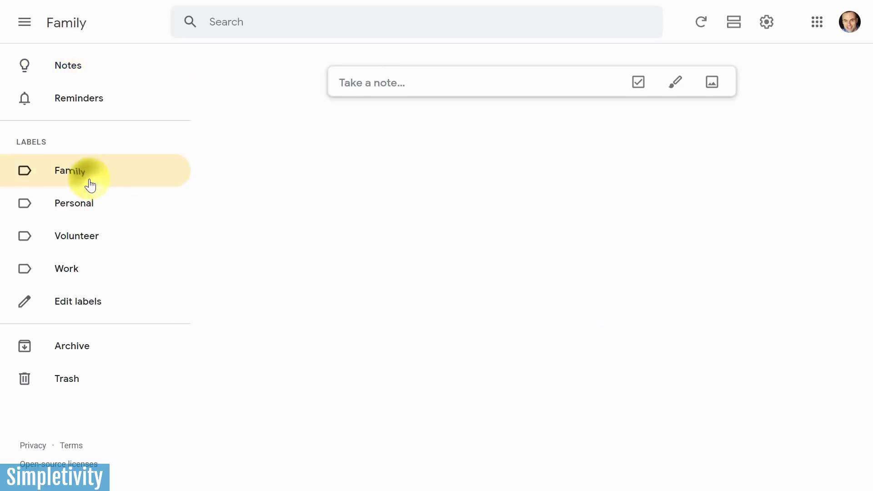
click(95, 207)
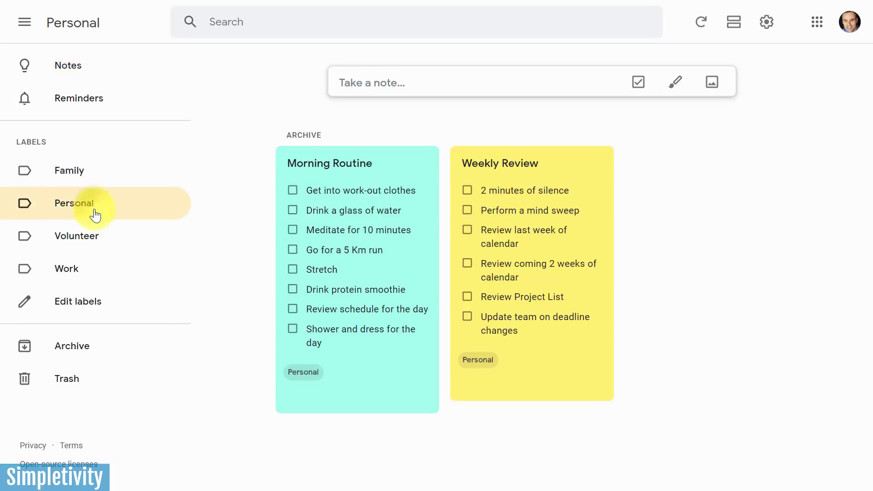
click(91, 237)
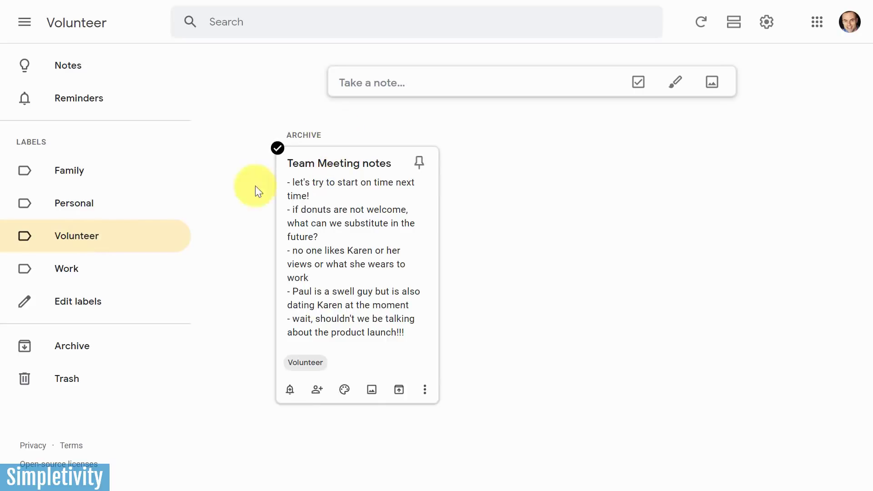
click(90, 68)
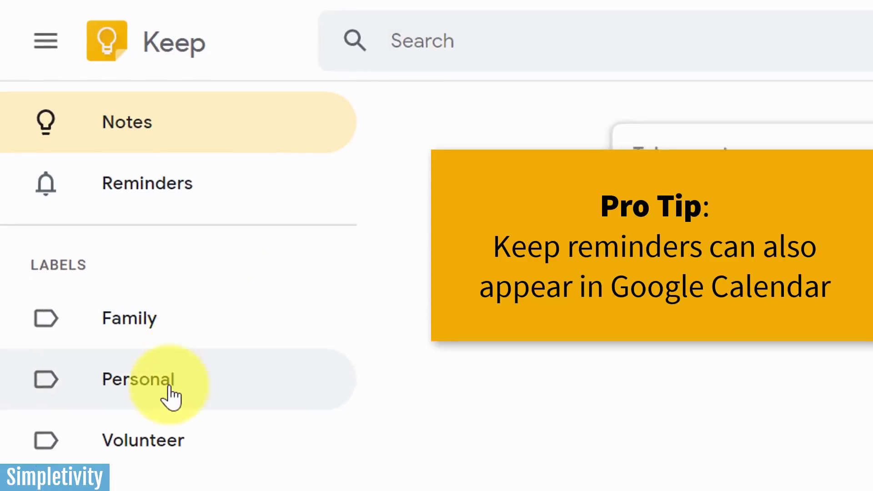
Unarchive Review customer contract from the Work label view, then show the Reminders list
click(73, 273)
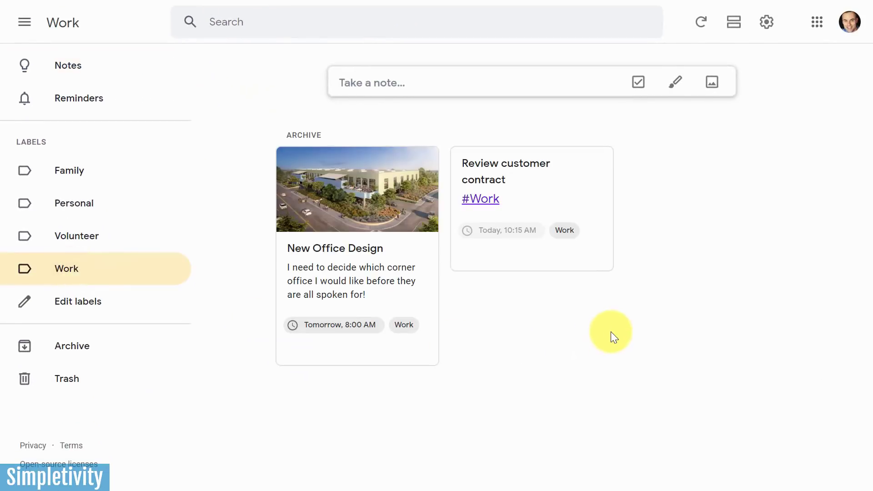
mouse_move(554, 194)
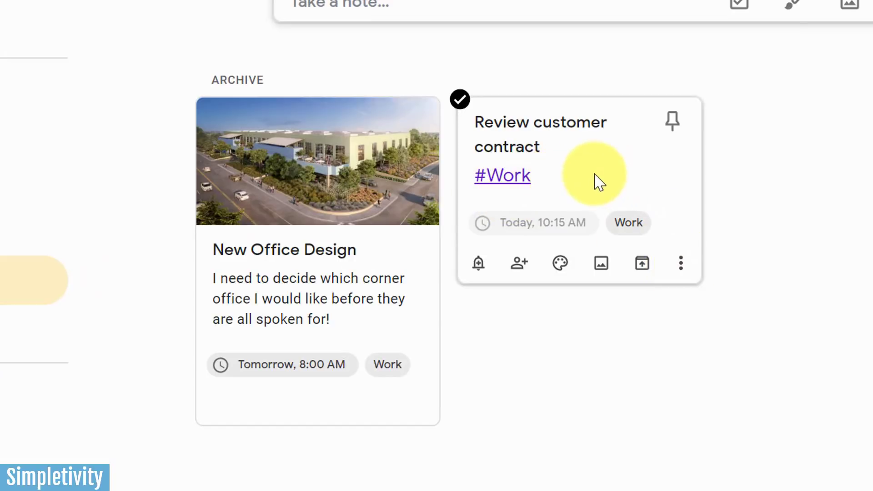
click(642, 265)
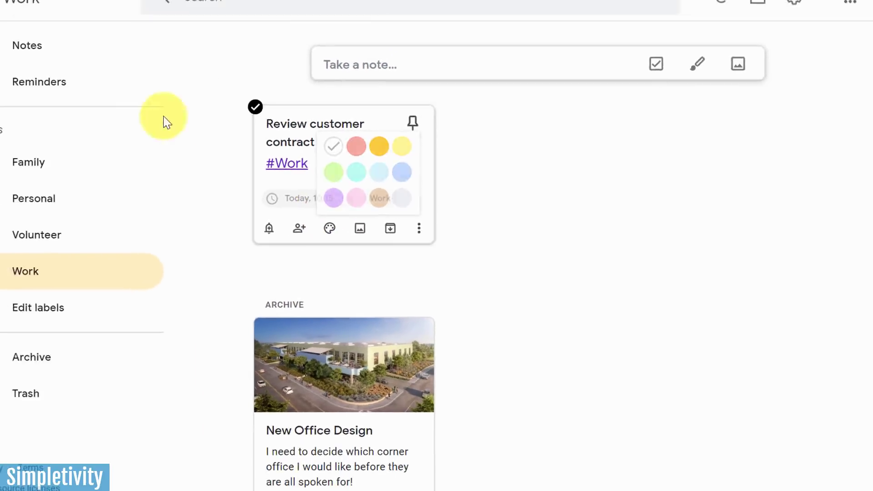
click(17, 45)
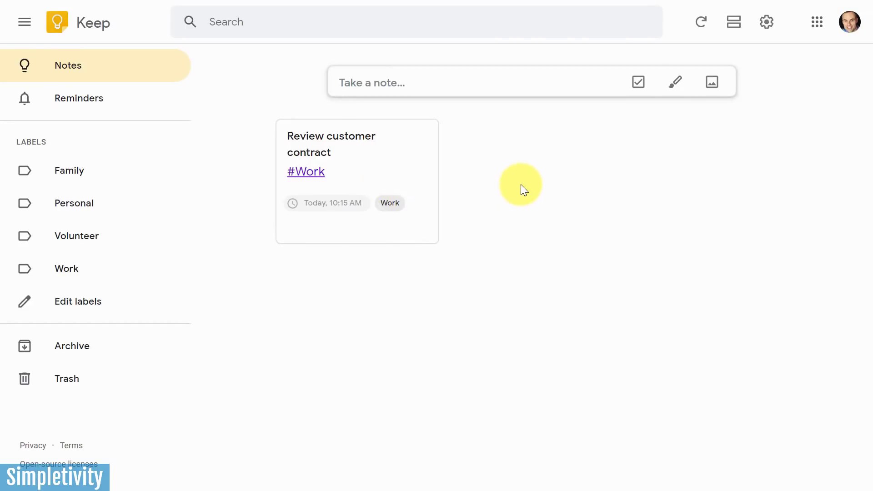
click(106, 104)
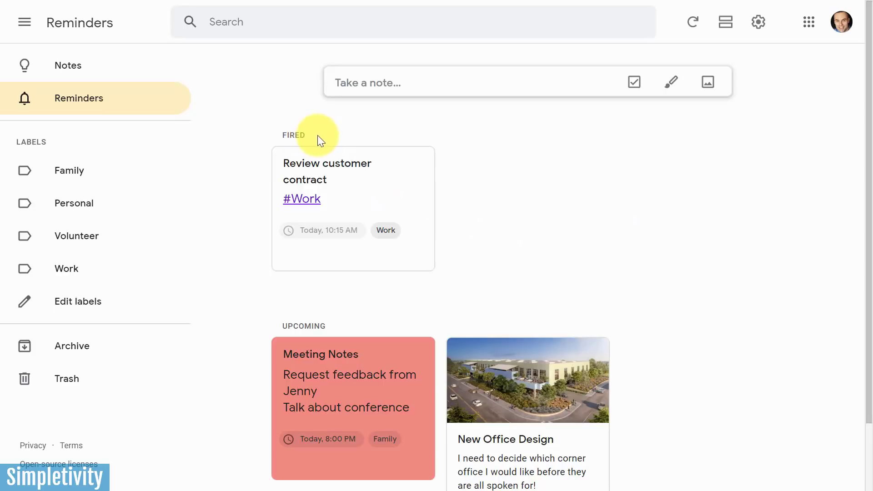
Scroll the Reminders page to review the upcoming Meeting Notes and New Office Design reminders
scroll(700, 255, down, 2)
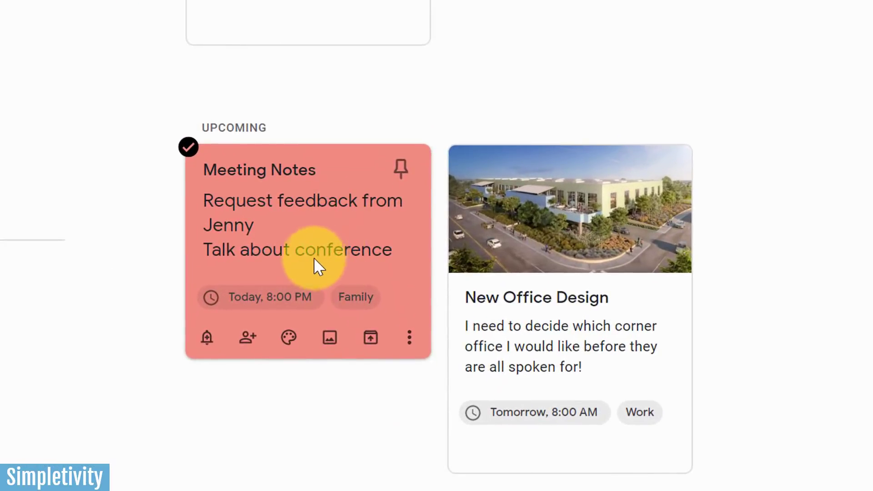
mouse_move(275, 330)
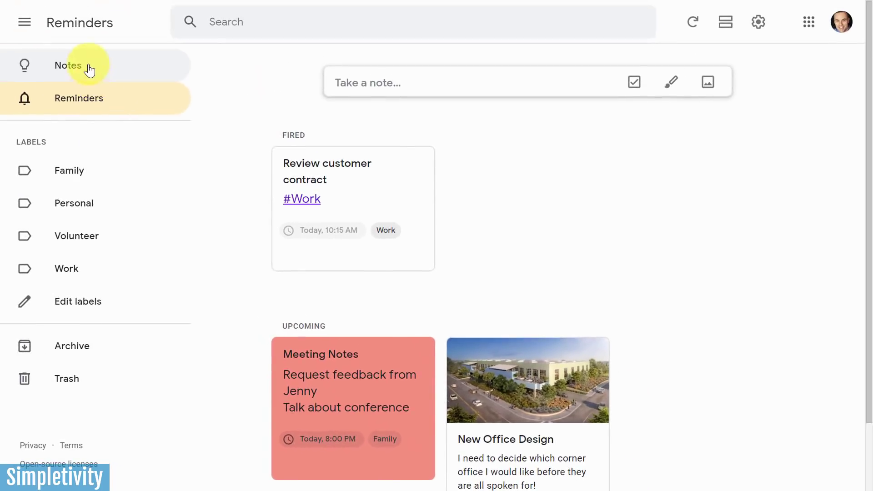
Switch between the Notes and Reminders views, check the Family label, and end back on Notes
click(89, 67)
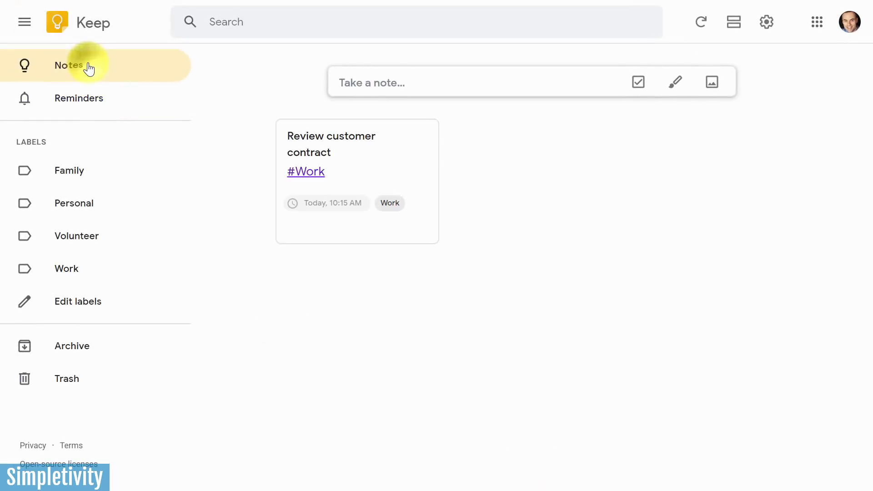
mouse_move(390, 152)
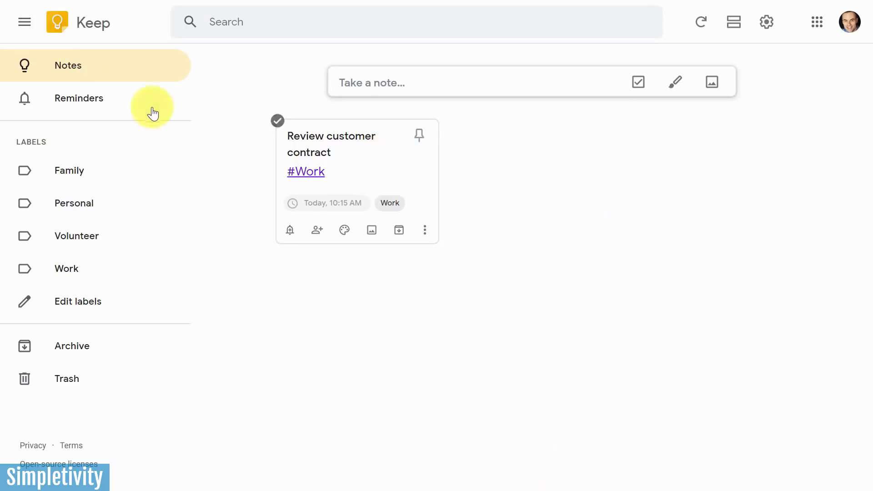
click(105, 107)
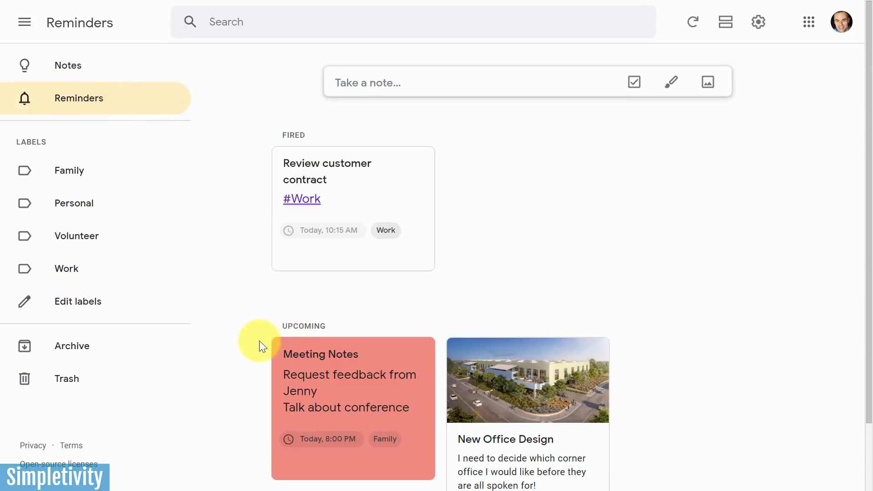
scroll(259, 340, down, 2)
mouse_move(430, 341)
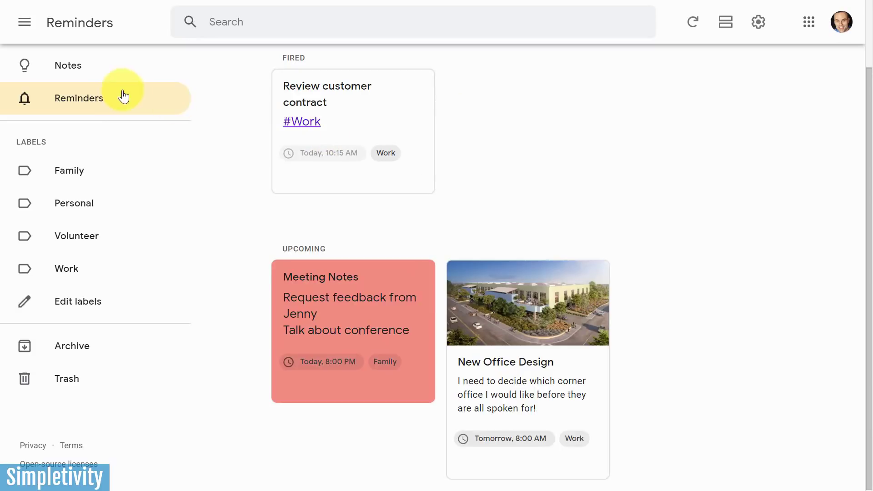
click(86, 68)
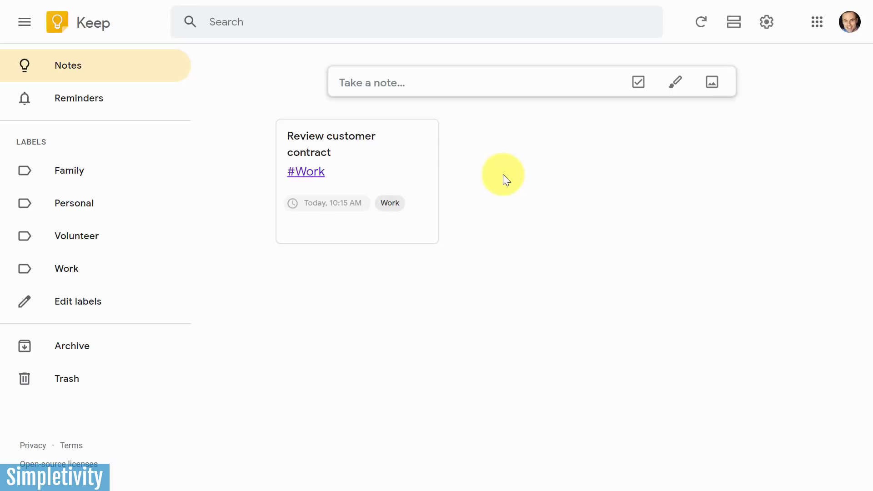
click(108, 102)
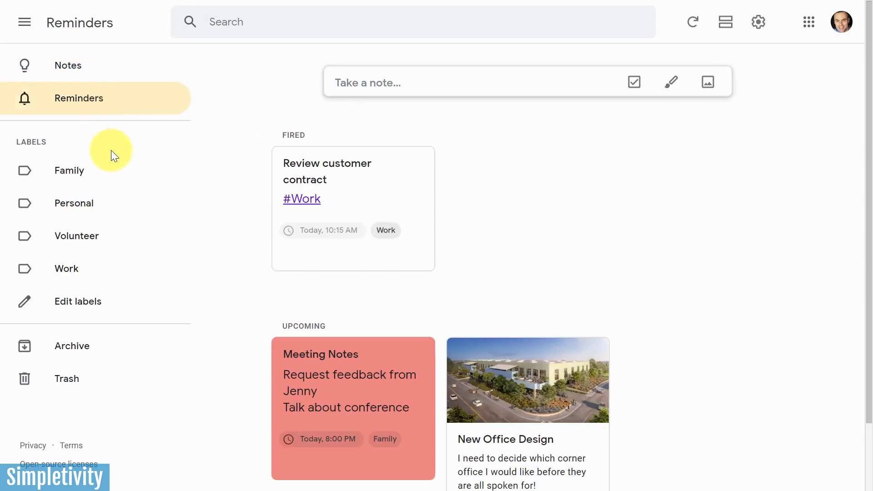
click(65, 172)
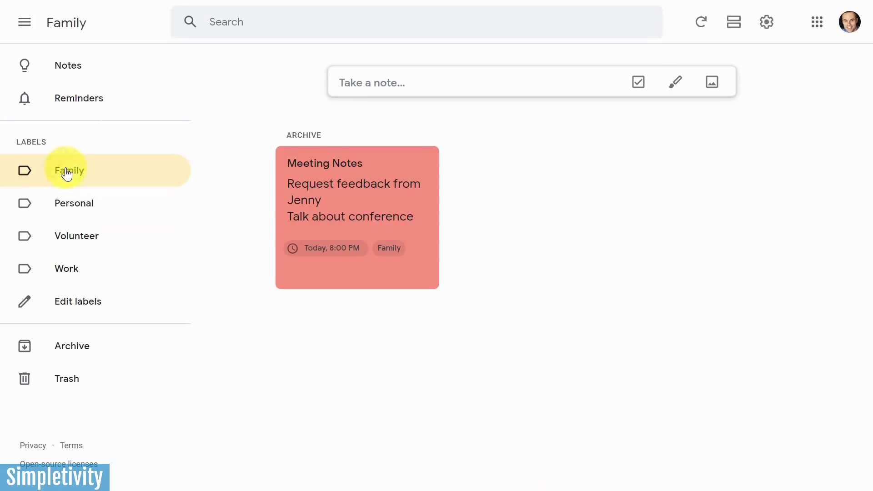
click(73, 65)
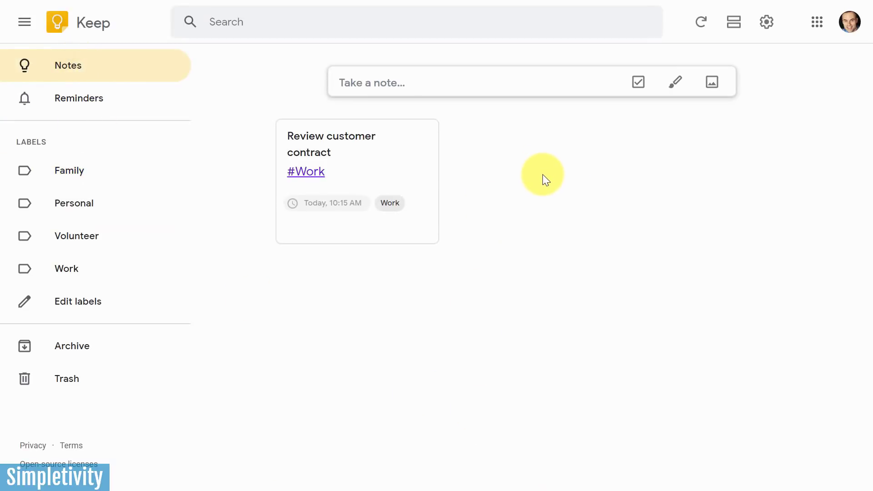
mouse_move(395, 190)
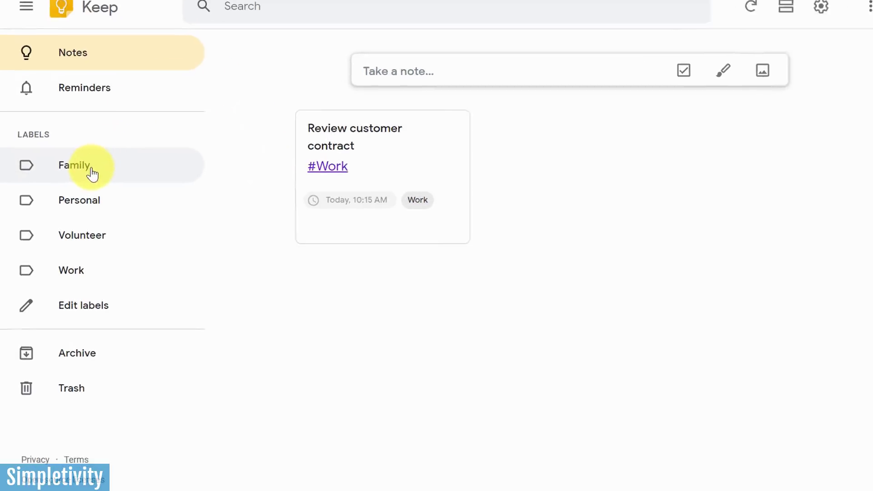
Check the Family and Personal label views, then return to the main notes list
click(91, 170)
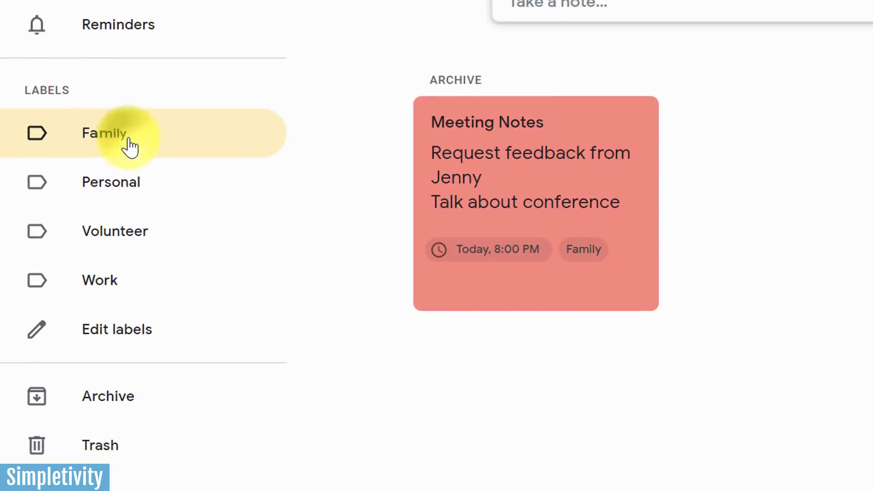
click(148, 188)
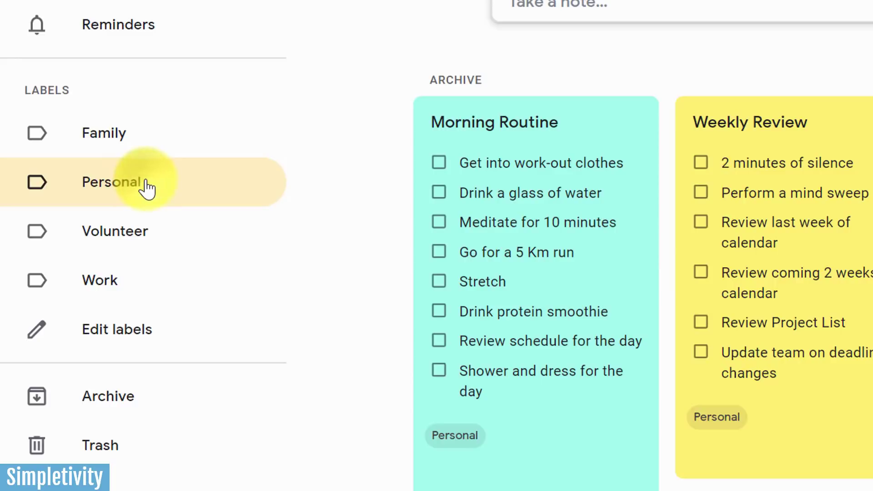
click(112, 2)
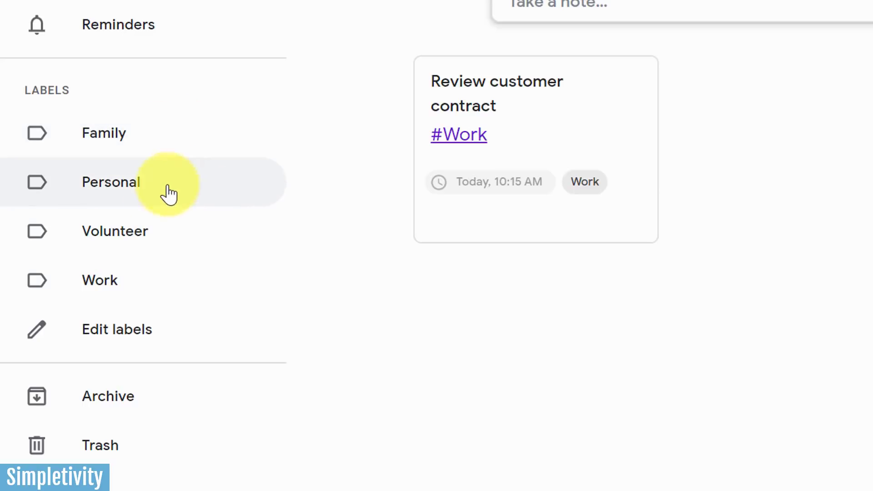
In the label editor, rename the Work label to '1 - Work'
click(108, 341)
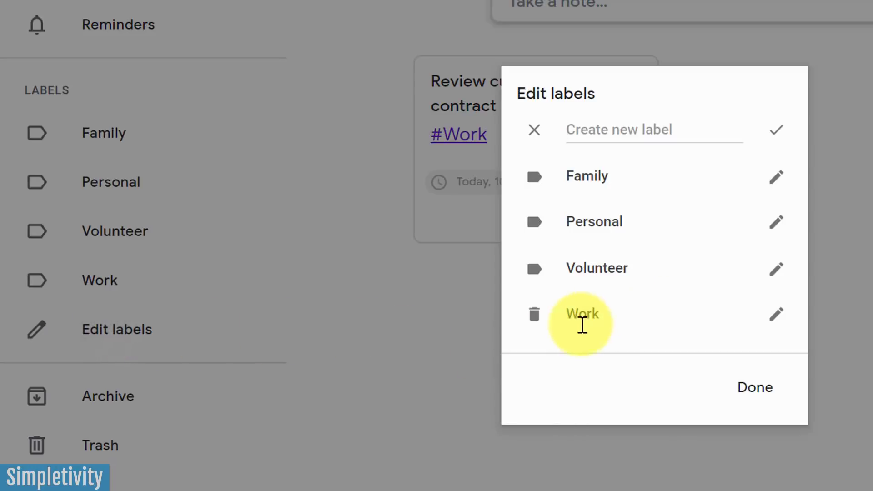
click(776, 313)
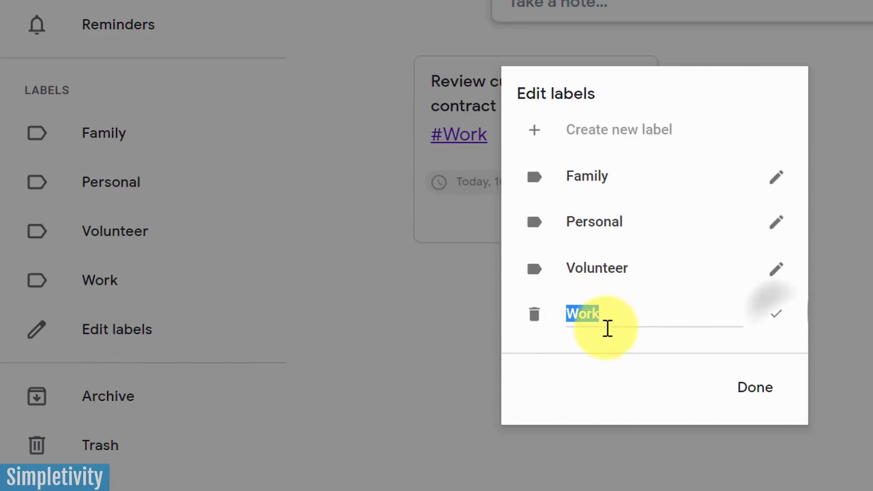
click(570, 313)
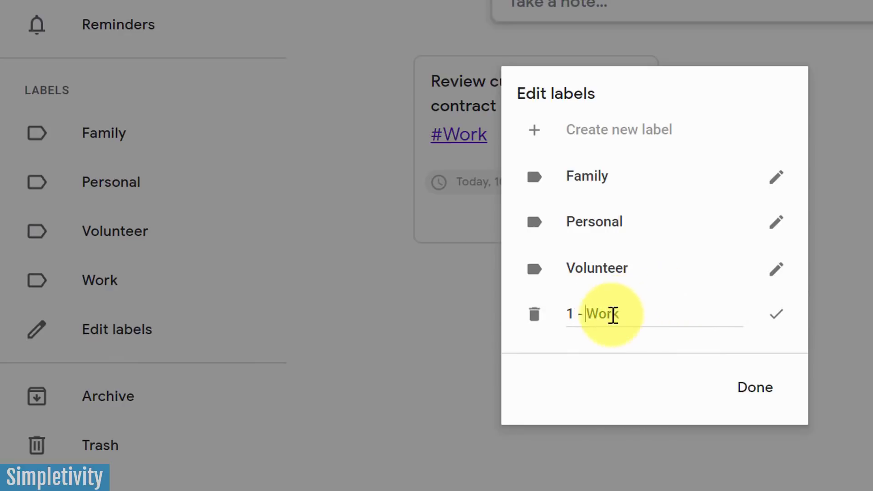
click(775, 314)
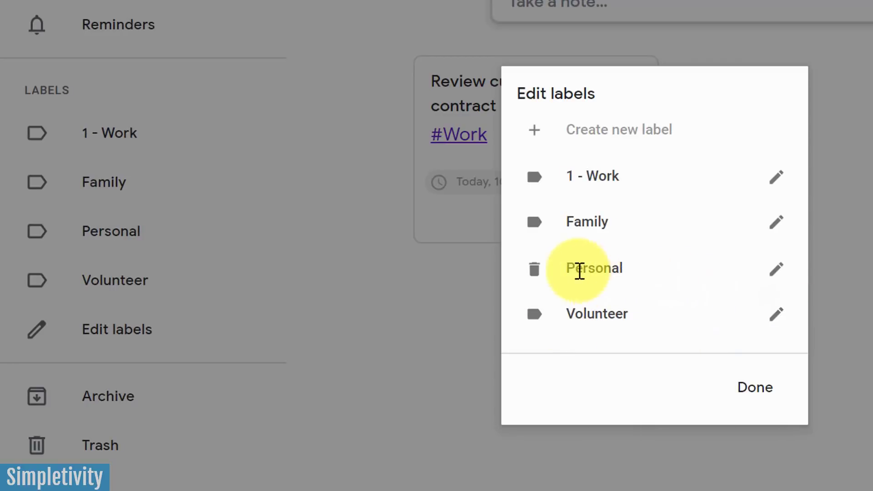
Rename the Personal label to '2 - Personal' and close the label editor
click(782, 274)
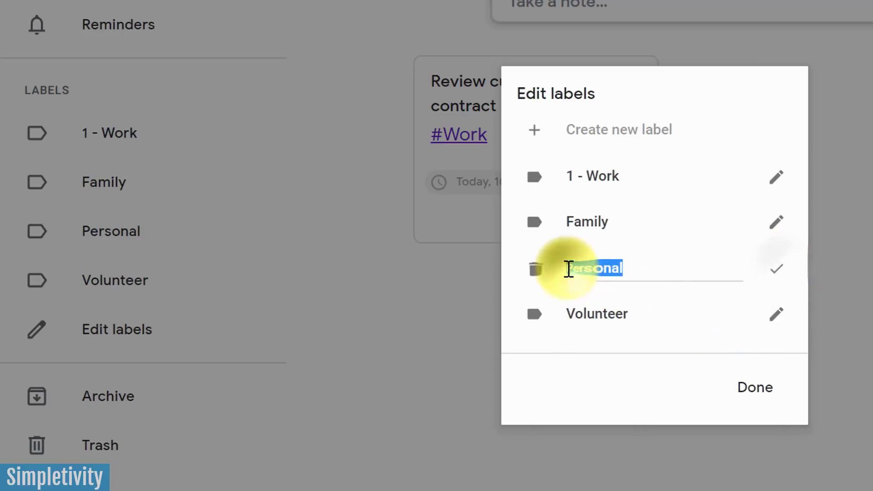
click(565, 268)
text(2 -)
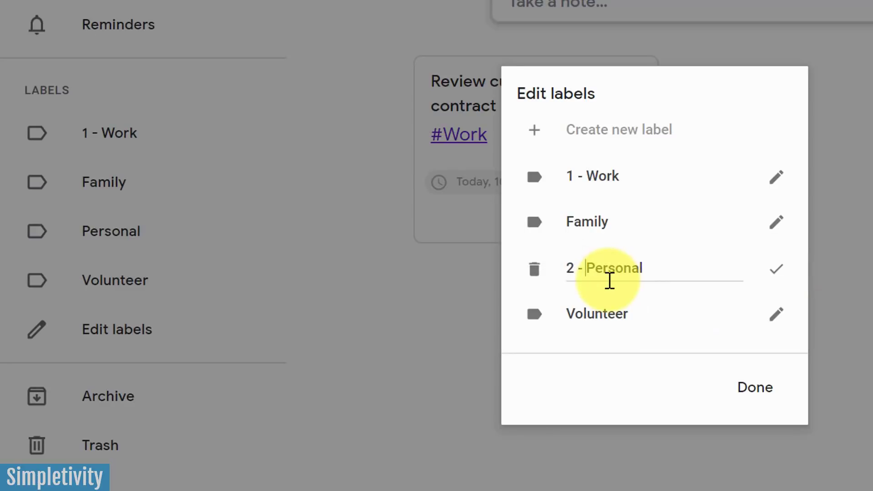
click(783, 274)
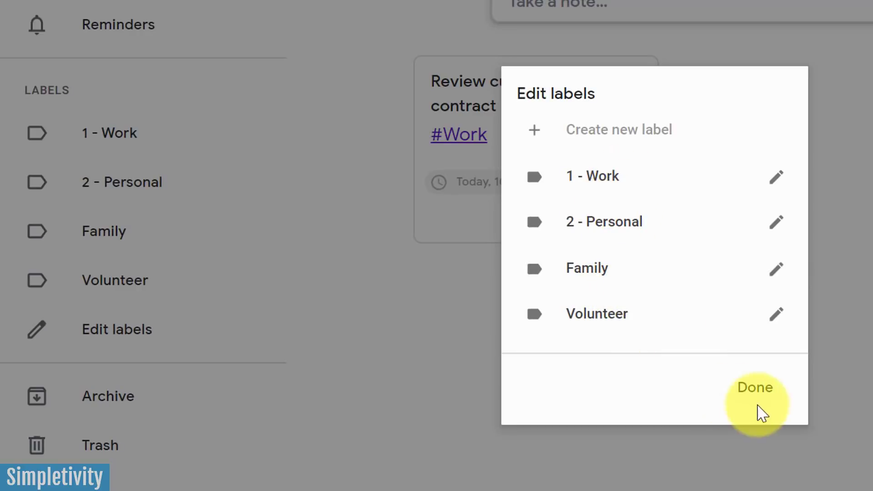
click(752, 395)
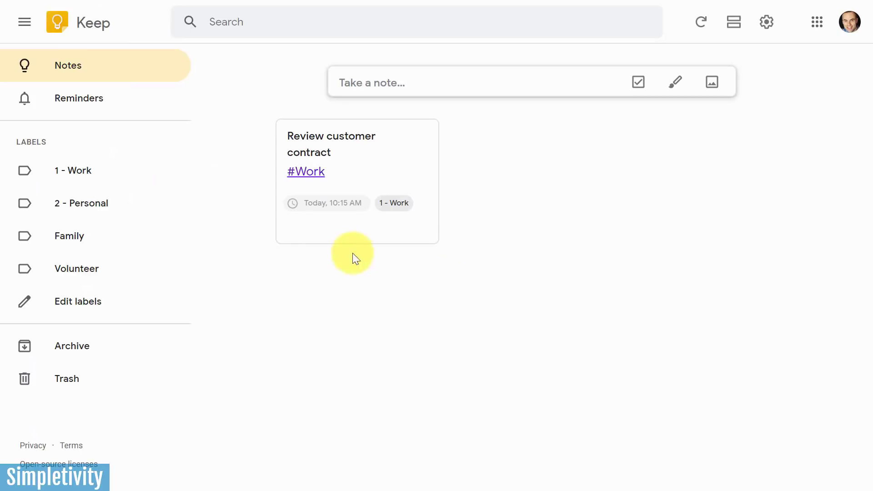
Open the Archive to see Morning Routine and Weekly Review tagged 2 - Personal
click(88, 353)
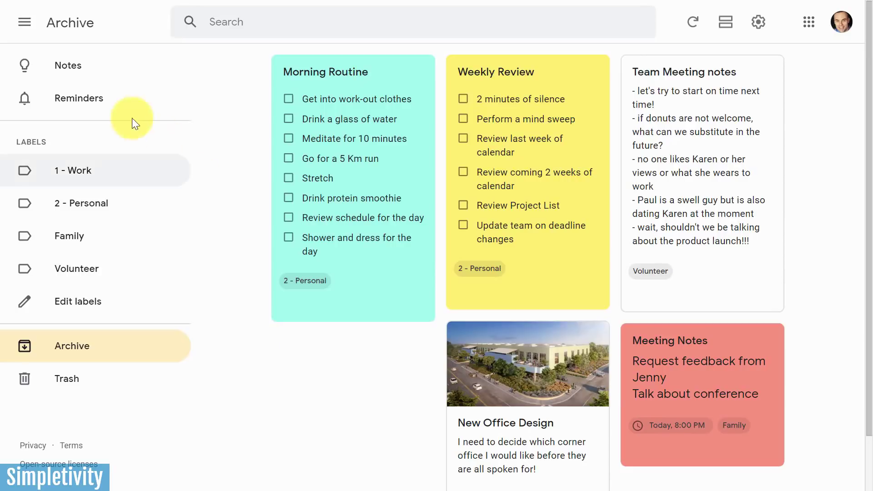
Look over the Reminders list, then return to the Notes board holding only Review customer contract
click(99, 69)
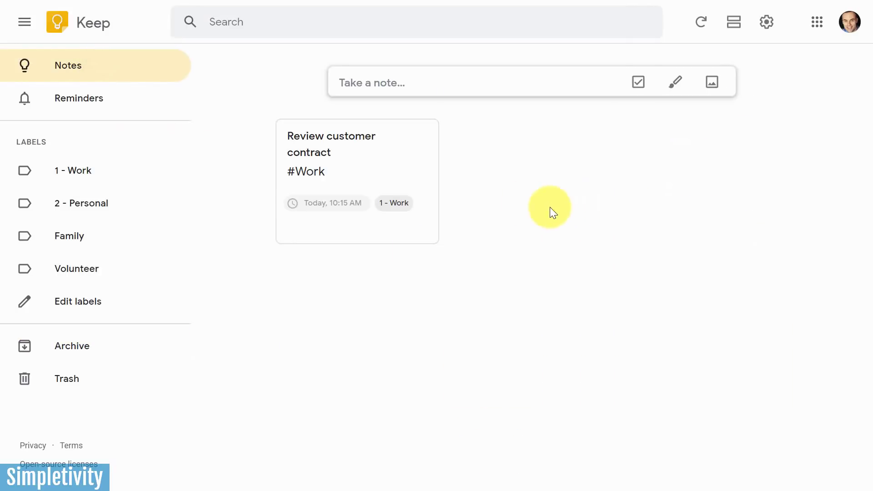
click(97, 100)
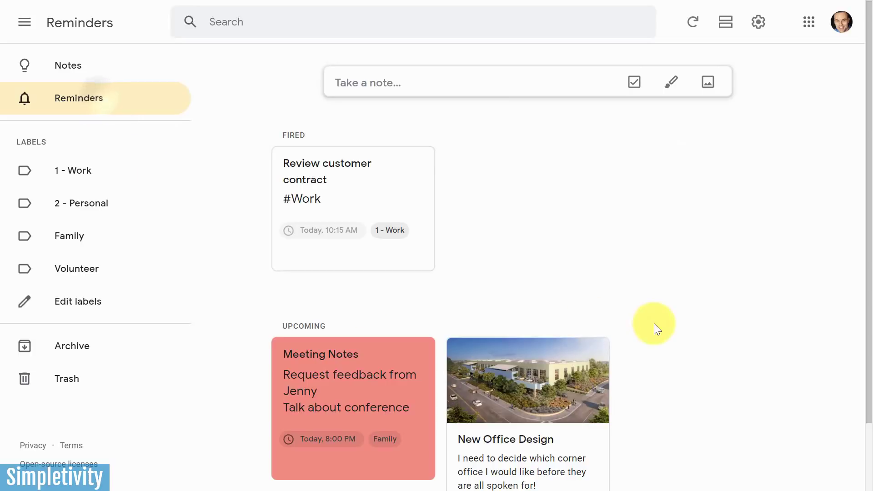
scroll(654, 323, down, 2)
mouse_move(327, 385)
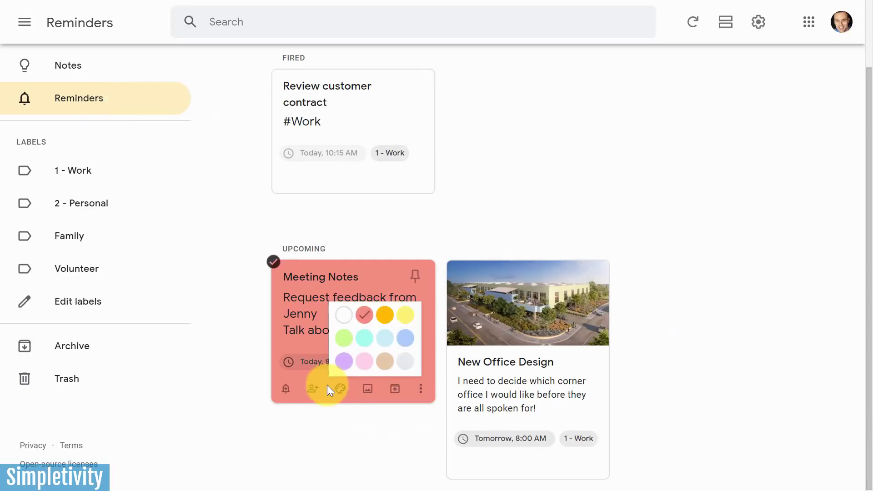
scroll(336, 370, up, 2)
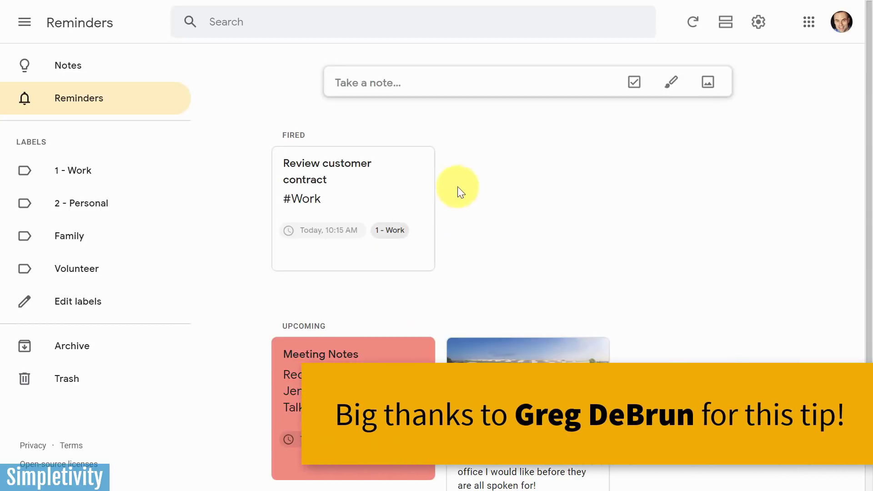
click(99, 69)
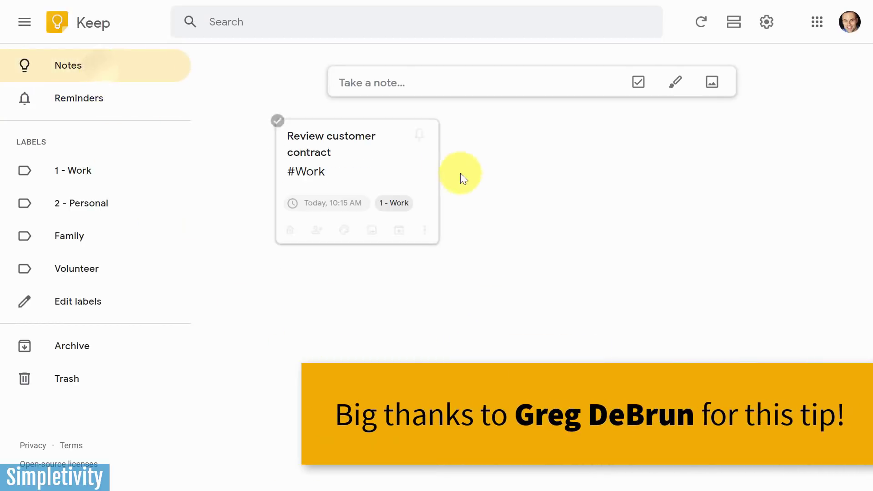